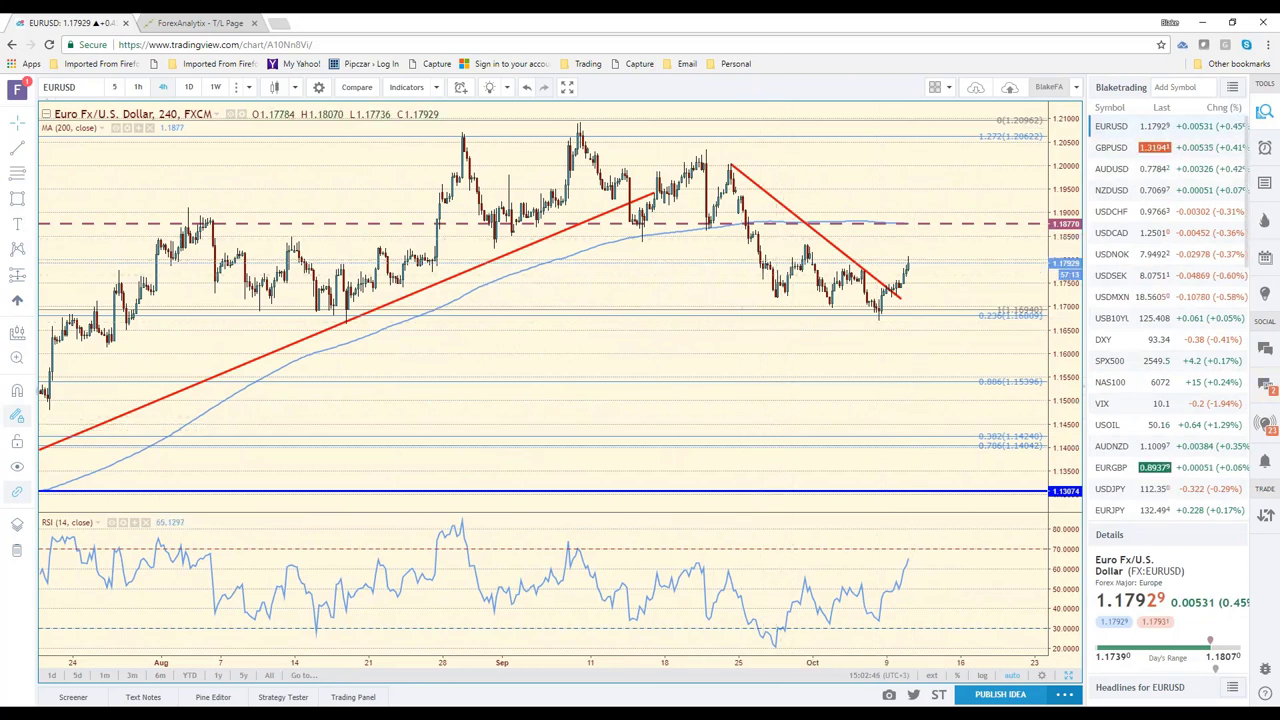
- Zoom out on EURUSD daily candles to review its trendlines, then bring up the DXY chart
{"action": "left_click", "coordinate": [185, 88]}
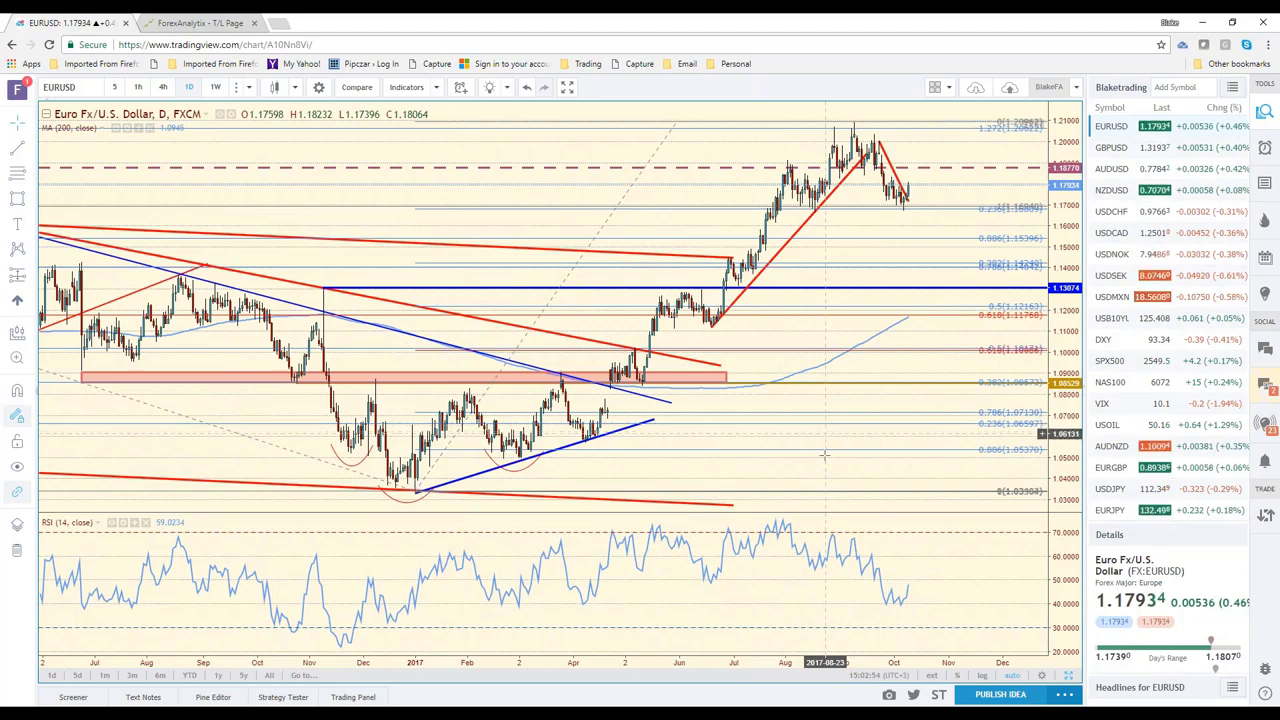
{"action": "scroll", "coordinate": [819, 464], "scroll_direction": "down", "scroll_amount": 1}
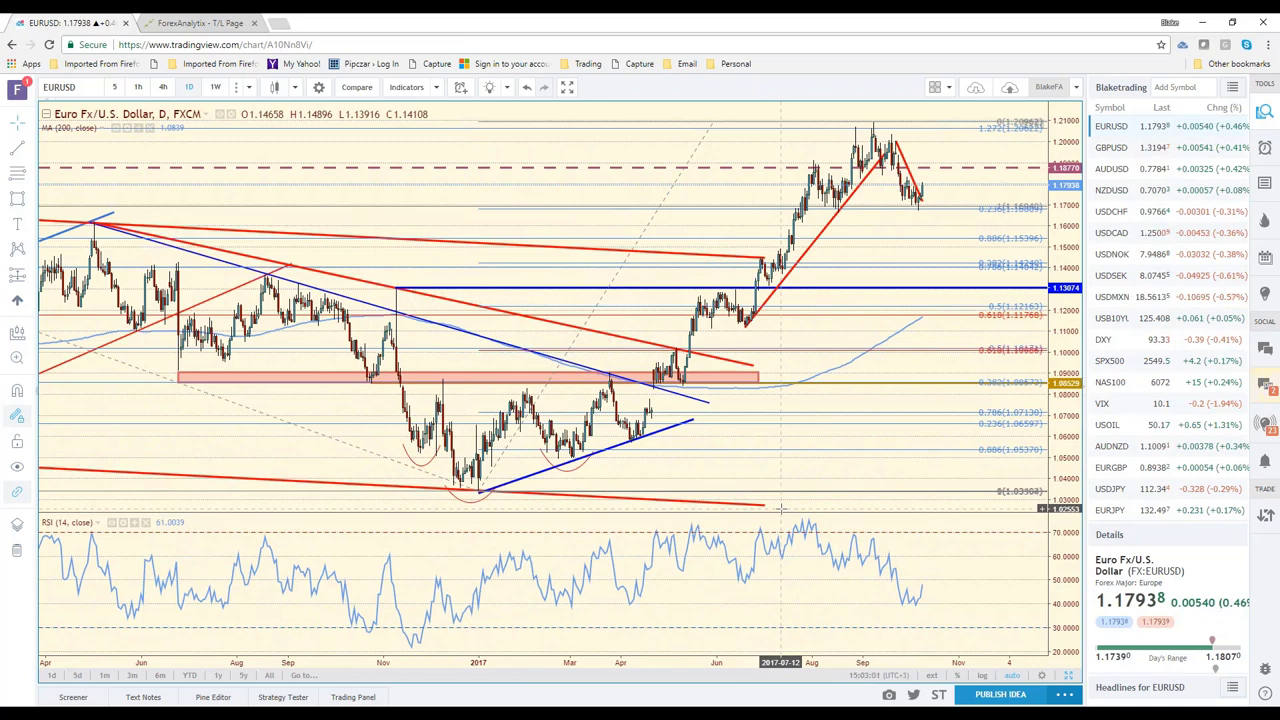
{"action": "left_click", "coordinate": [1134, 342]}
- Pan and zoom out the DXY daily chart to show price history back to late 2016
{"action": "scroll", "coordinate": [840, 490], "scroll_direction": "up", "scroll_amount": 3}
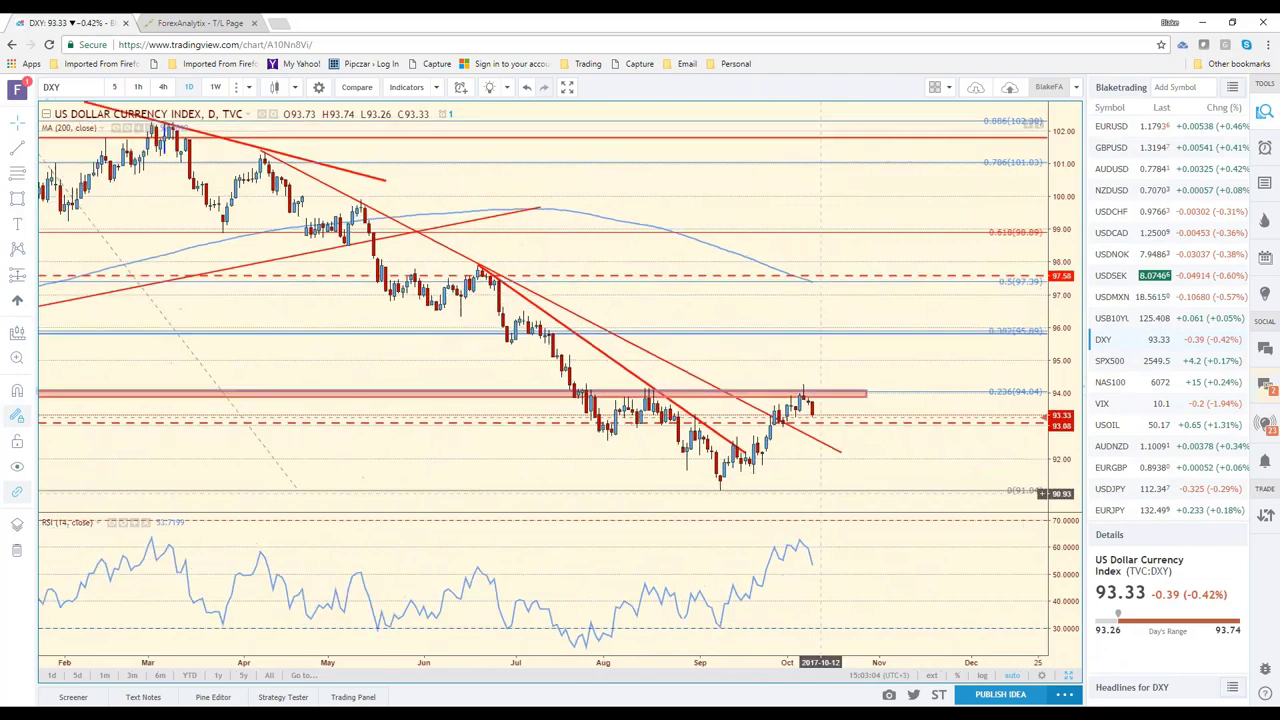
{"action": "left_click_drag", "start_coordinate": [585, 460], "coordinate": [703, 462]}
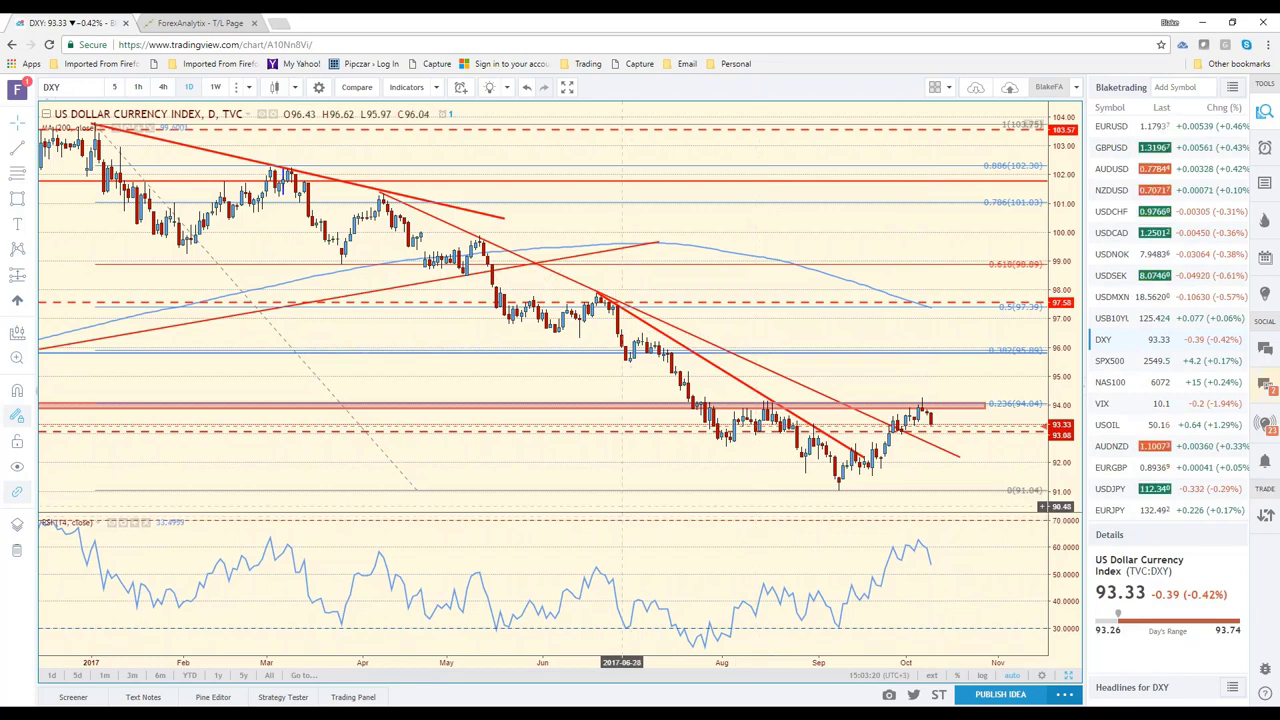
{"action": "scroll", "coordinate": [800, 458], "scroll_direction": "down", "scroll_amount": 2}
{"action": "scroll", "coordinate": [748, 454], "scroll_direction": "right", "scroll_amount": 2}
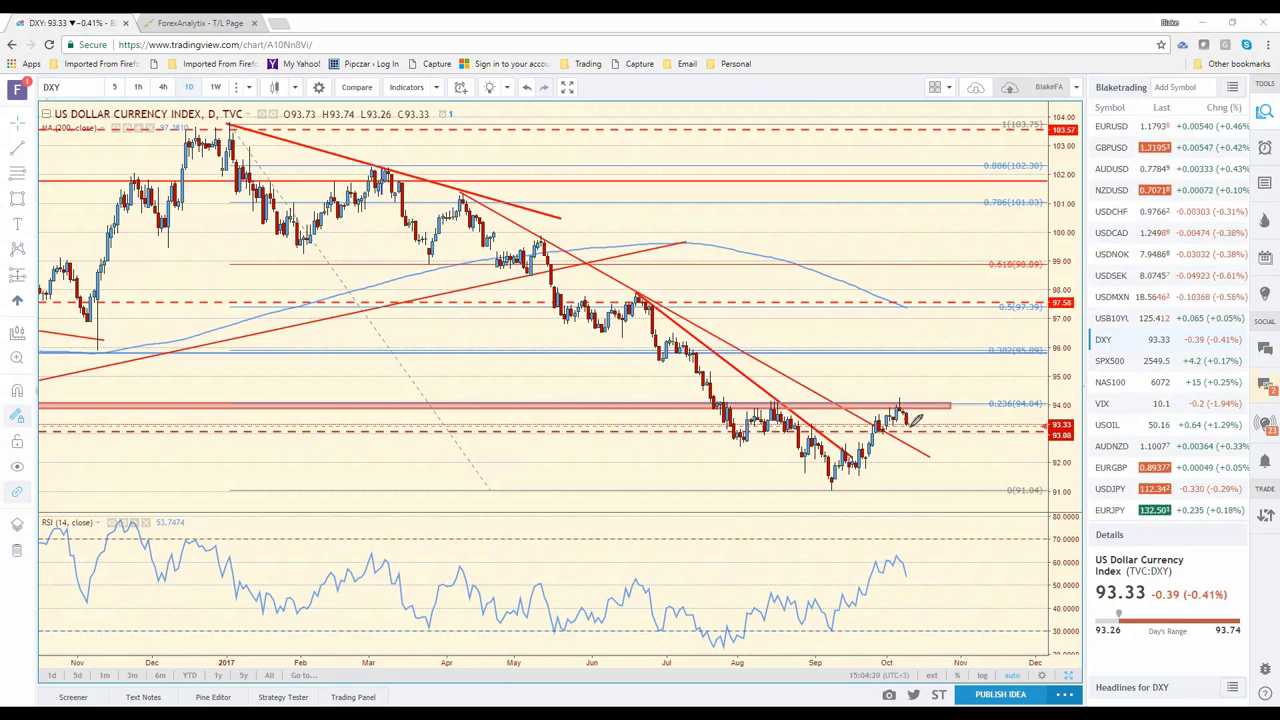
- Sketch freehand projected price paths and a loop after the latest DXY candles, then discard them
{"action": "mouse_move", "coordinate": [908, 412]}
{"action": "left_mouse_down"}
{"action": "mouse_move", "coordinate": [918, 430]}
{"action": "mouse_move", "coordinate": [956, 438]}
{"action": "left_mouse_up"}
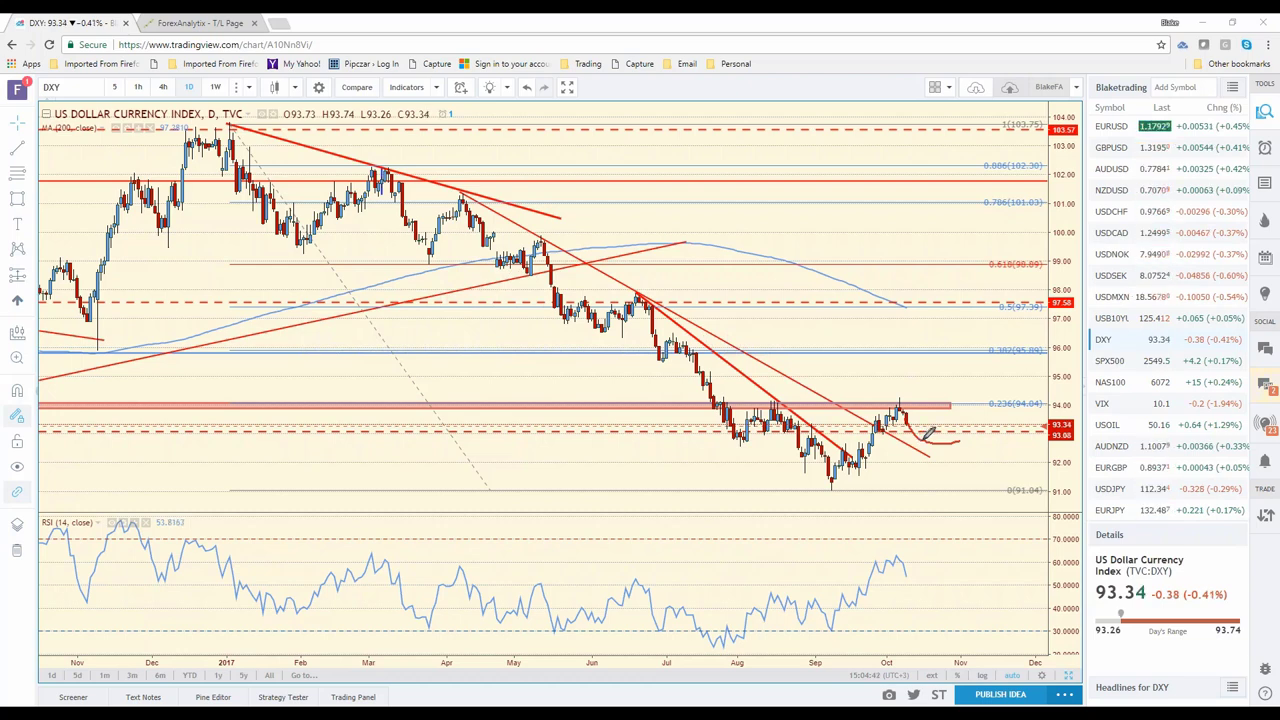
{"action": "left_click_drag", "start_coordinate": [916, 438], "coordinate": [933, 425]}
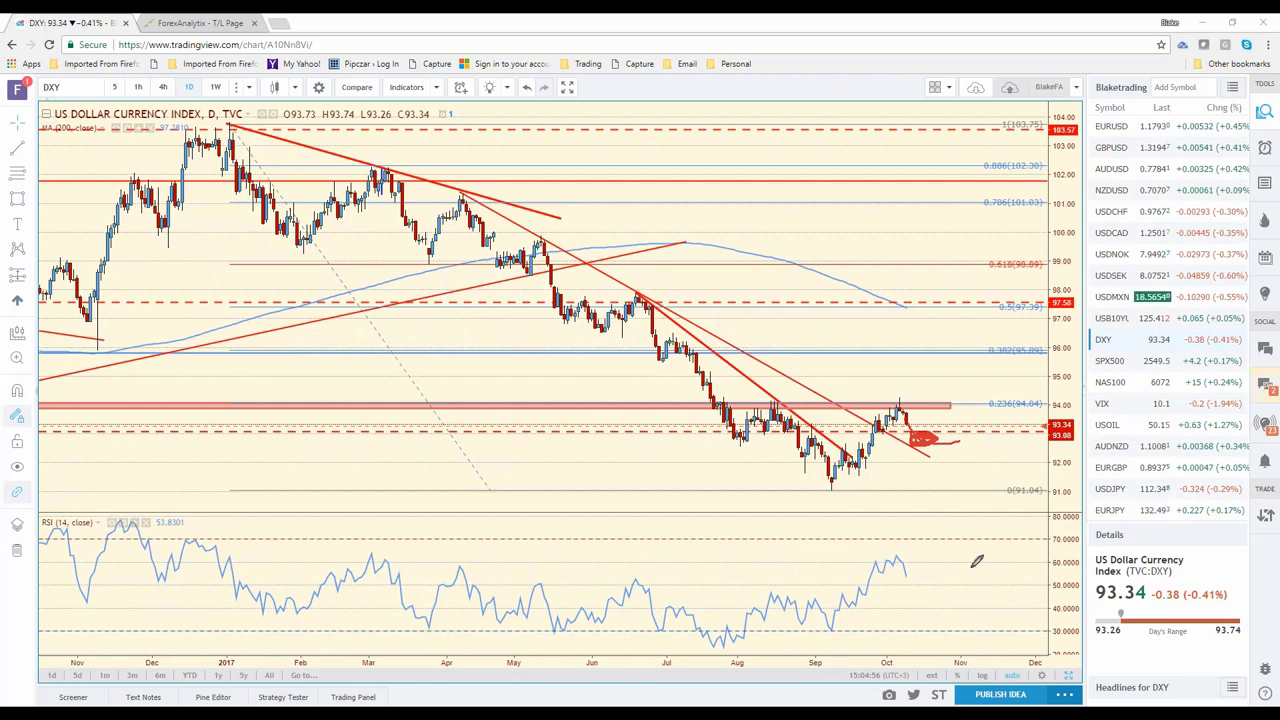
{"action": "mouse_move", "coordinate": [946, 434]}
{"action": "left_mouse_down"}
{"action": "mouse_move", "coordinate": [962, 410]}
{"action": "mouse_move", "coordinate": [943, 439]}
{"action": "mouse_move", "coordinate": [963, 485]}
{"action": "mouse_move", "coordinate": [973, 462]}
{"action": "left_mouse_up"}
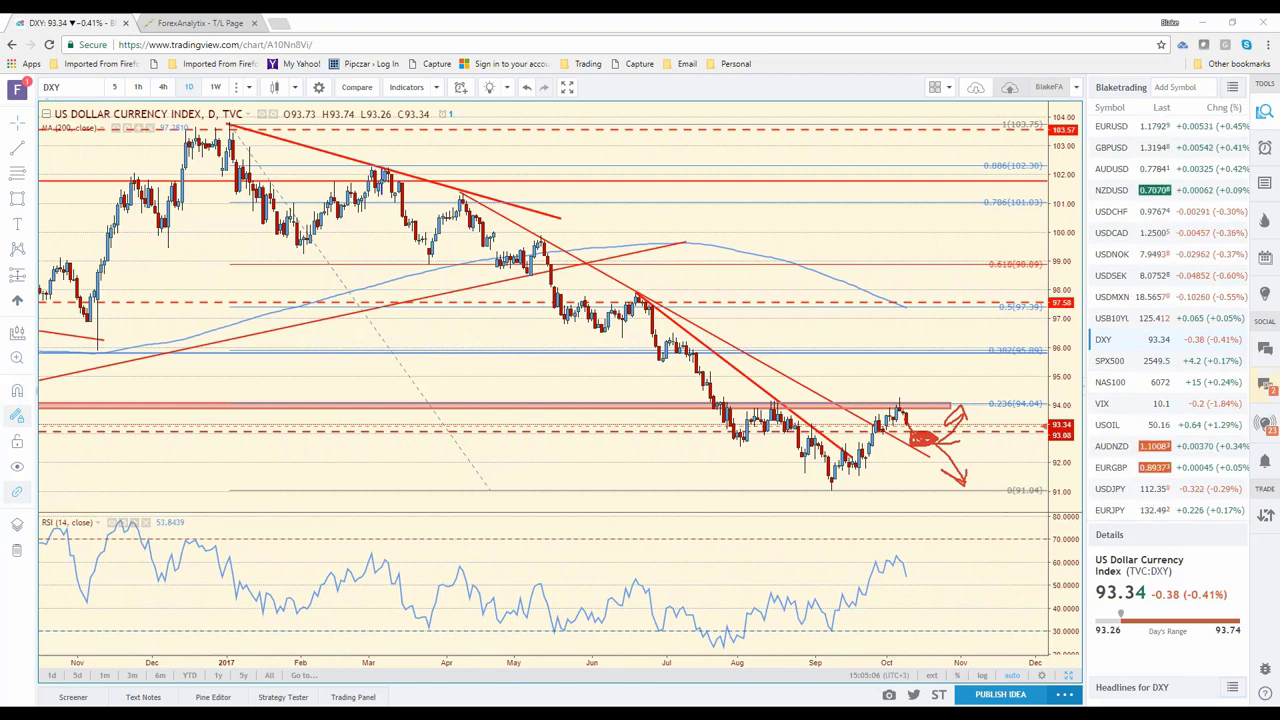
{"action": "key", "text": "Escape"}
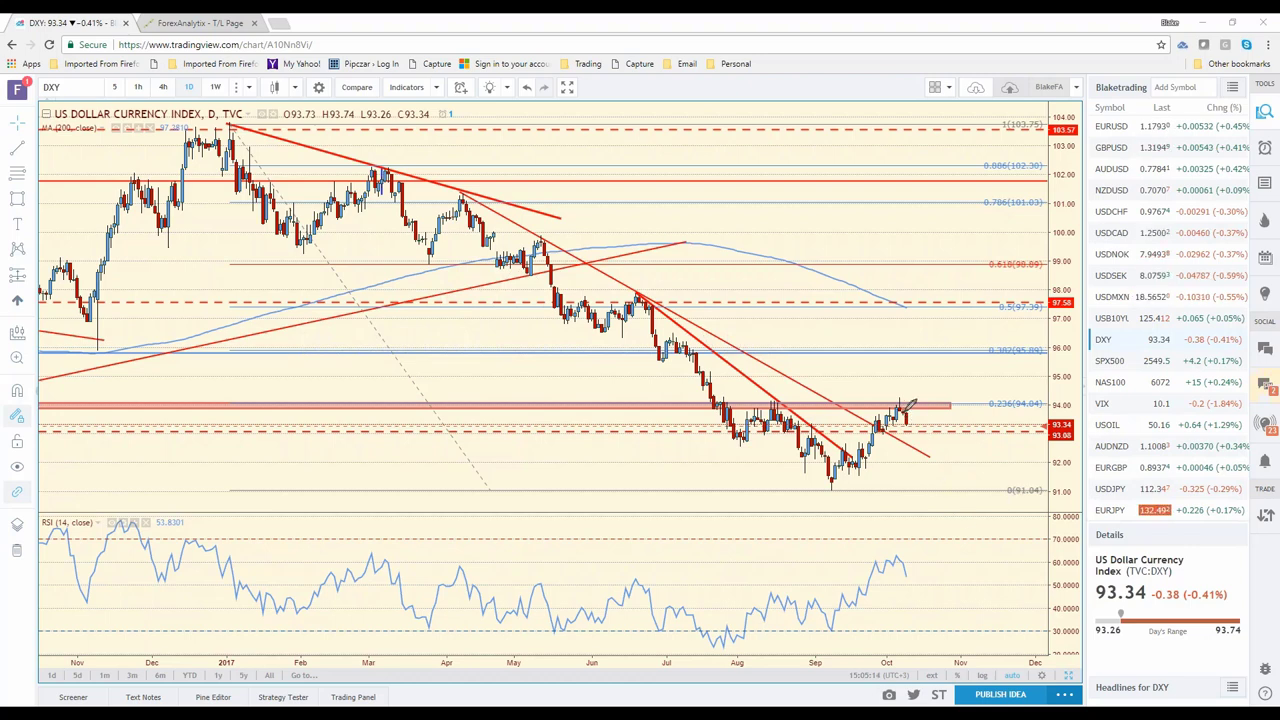
- Sketch a circled dip and downward projection near the 0.236 level, then clear all sketches
{"action": "mouse_move", "coordinate": [885, 403]}
{"action": "left_mouse_down"}
{"action": "mouse_move", "coordinate": [912, 414]}
{"action": "mouse_move", "coordinate": [906, 392]}
{"action": "mouse_move", "coordinate": [884, 408]}
{"action": "left_mouse_up"}
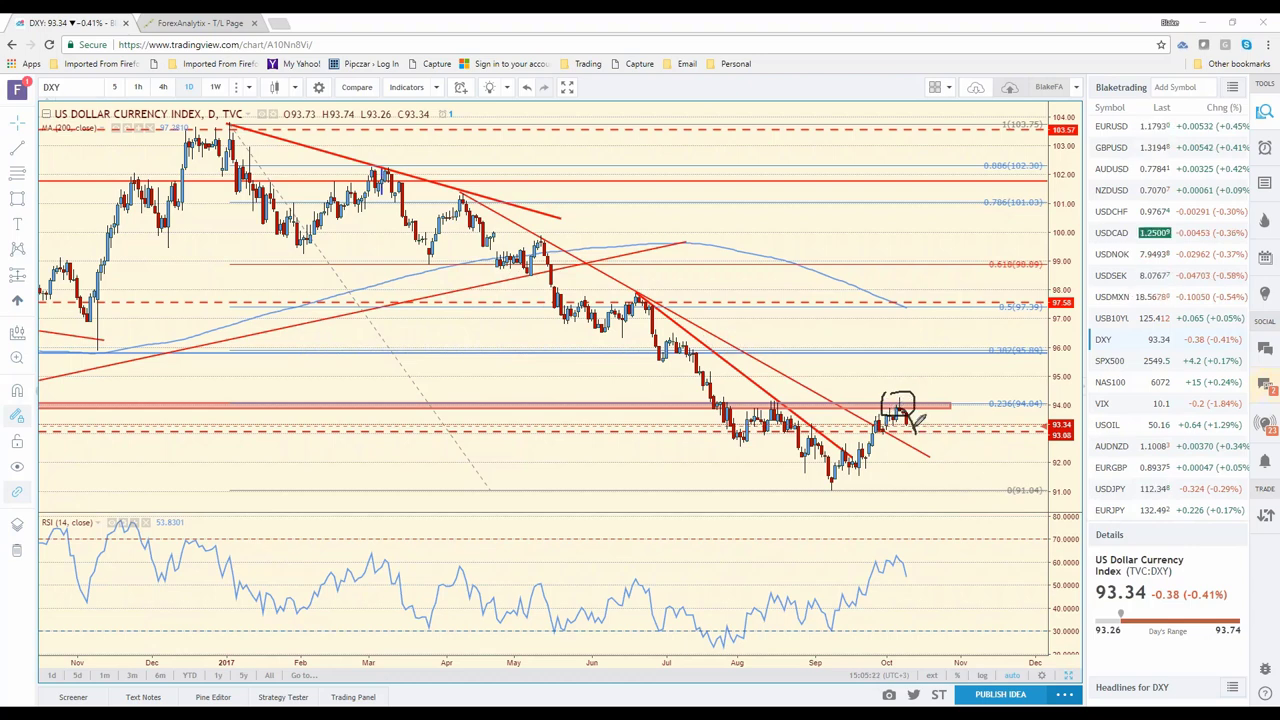
{"action": "left_click_drag", "start_coordinate": [908, 418], "coordinate": [930, 412]}
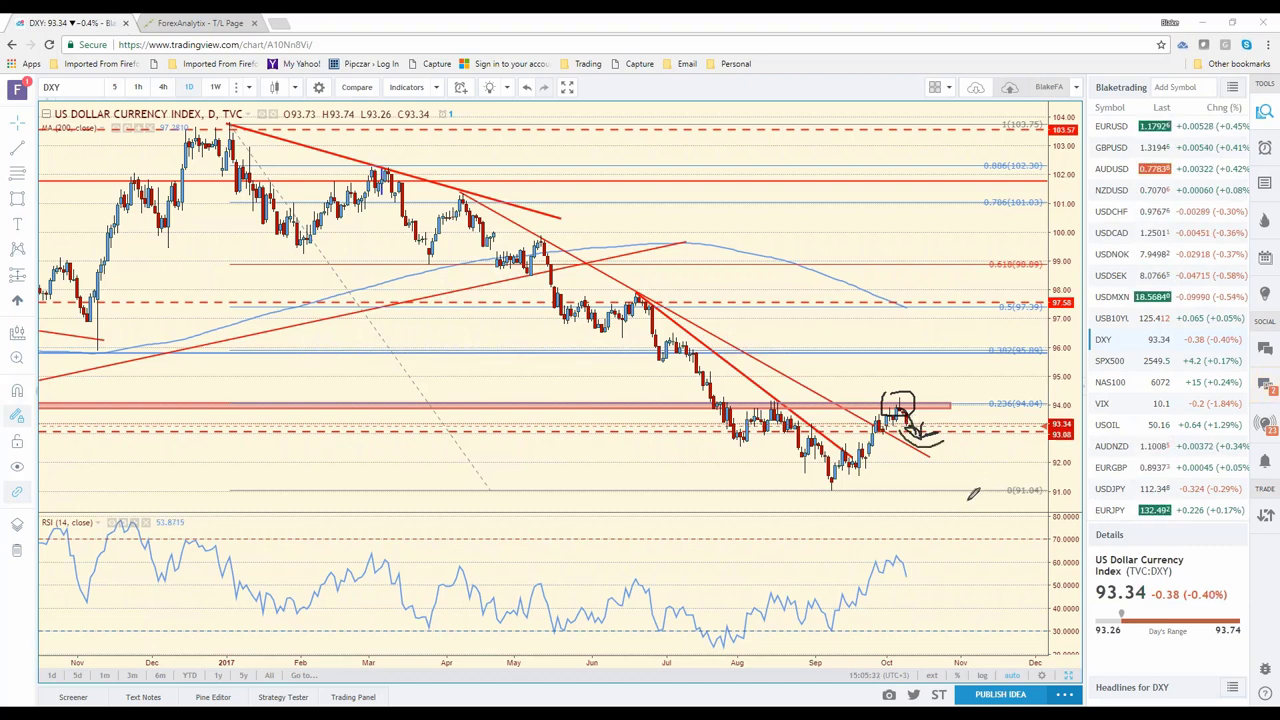
{"action": "mouse_move", "coordinate": [930, 445]}
{"action": "left_mouse_down"}
{"action": "mouse_move", "coordinate": [945, 488]}
{"action": "mouse_move", "coordinate": [983, 380]}
{"action": "mouse_move", "coordinate": [986, 401]}
{"action": "left_mouse_up"}
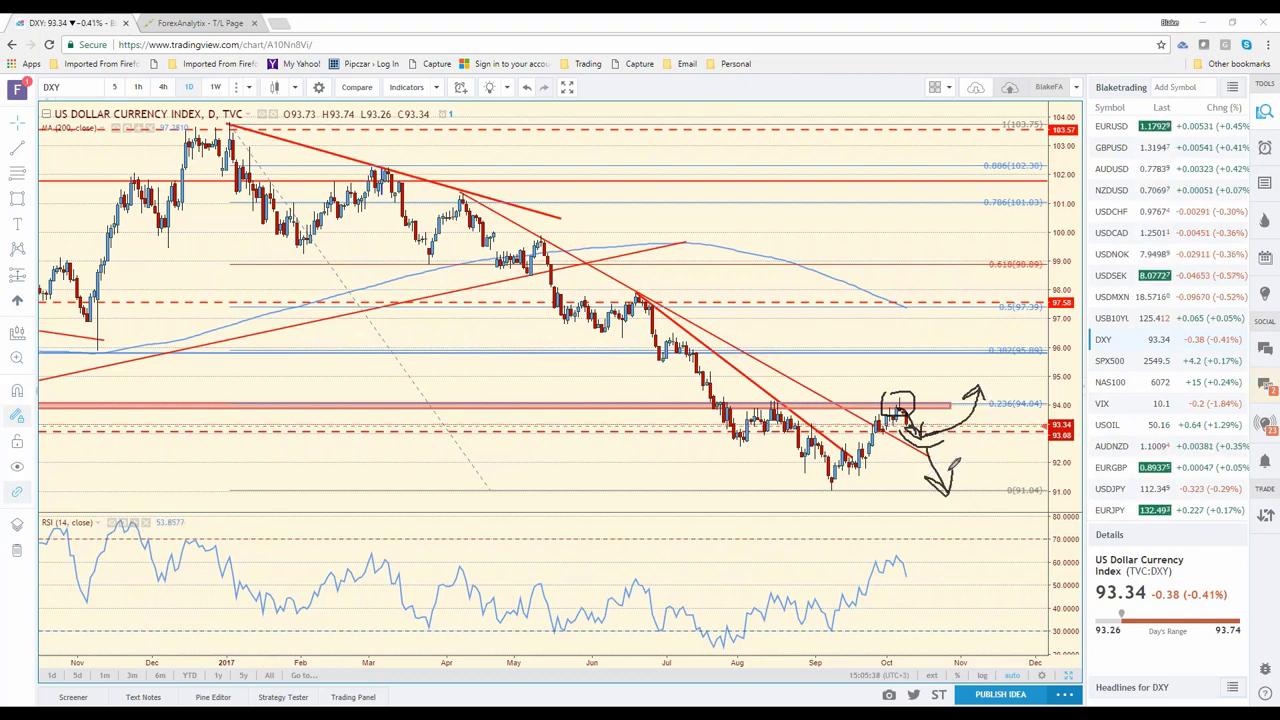
{"action": "left_click_drag", "start_coordinate": [946, 472], "coordinate": [958, 460]}
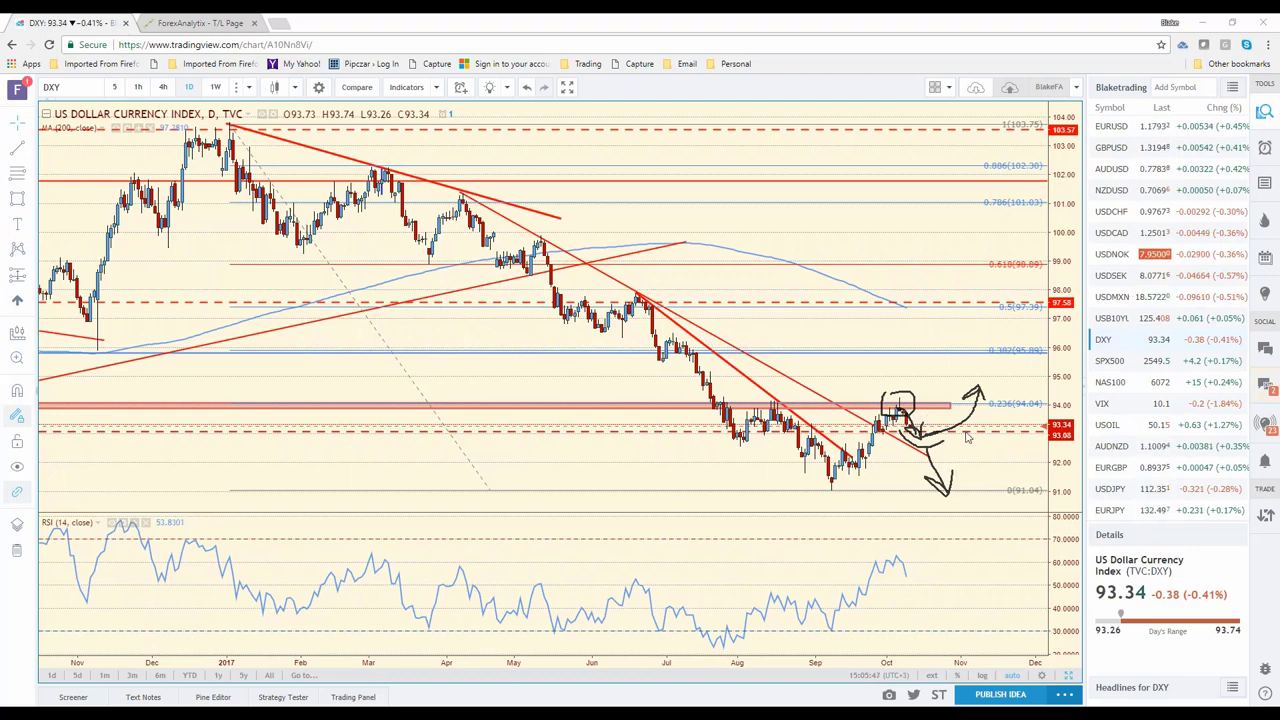
{"action": "key", "text": "e"}
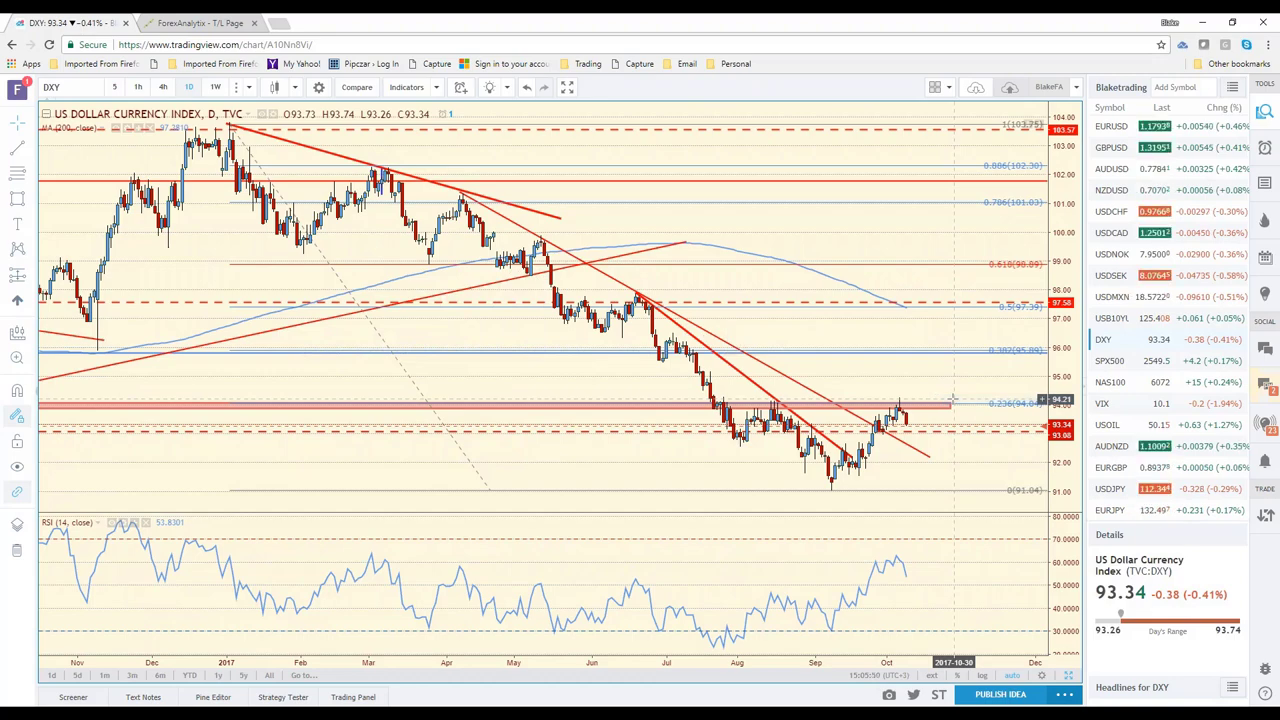
{"action": "left_click", "coordinate": [1110, 361]}
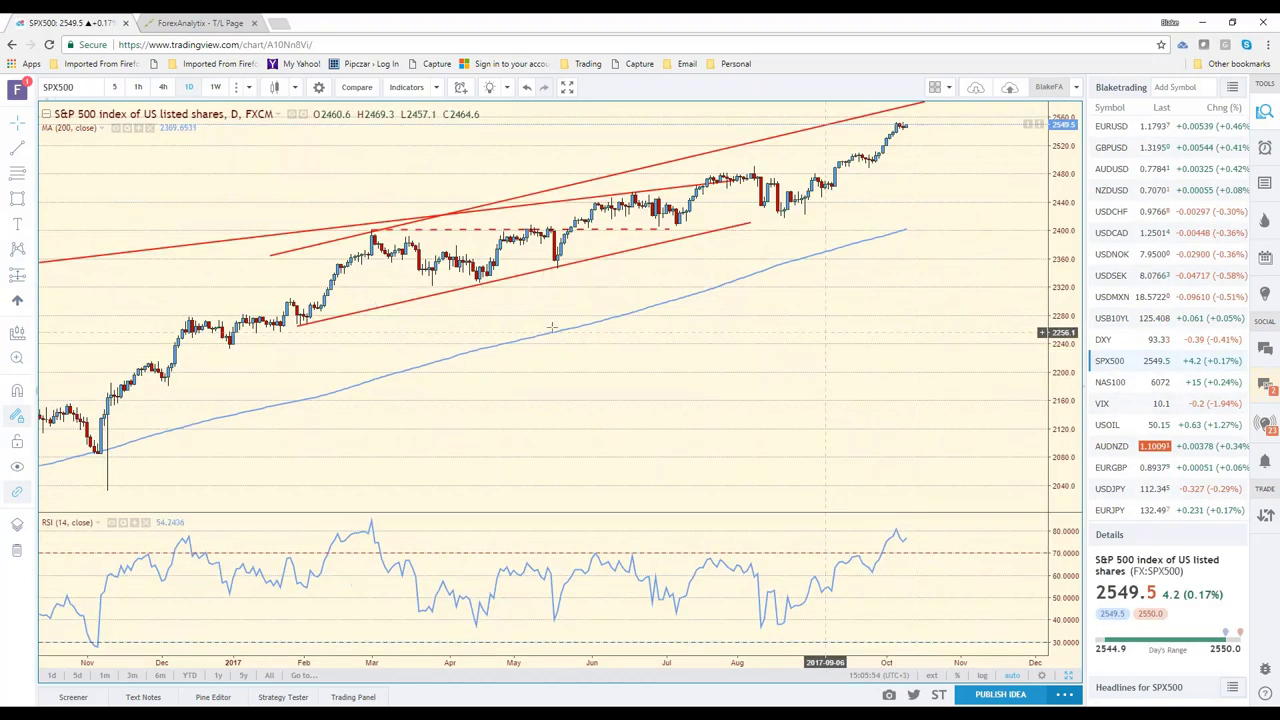
- Put SPX500 on 4-hour candles and draw trendlines across the recent highs and lows
{"action": "left_click", "coordinate": [163, 87]}
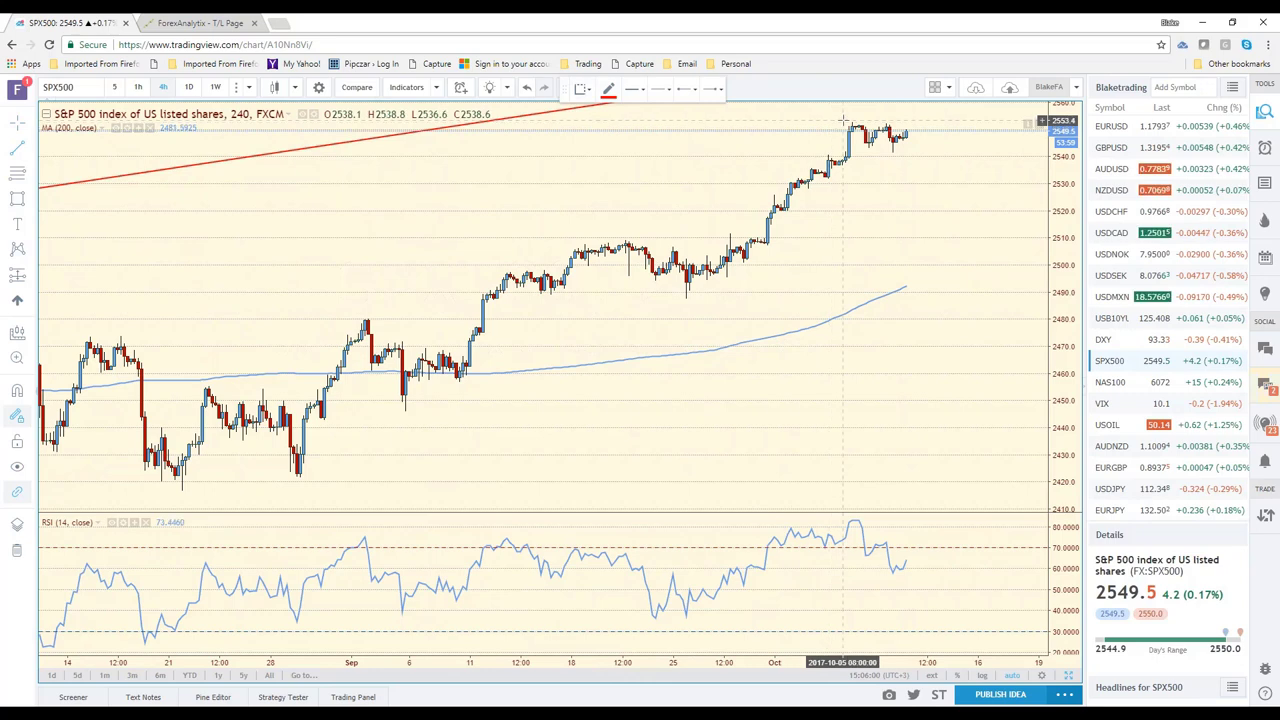
{"action": "left_click", "coordinate": [926, 128]}
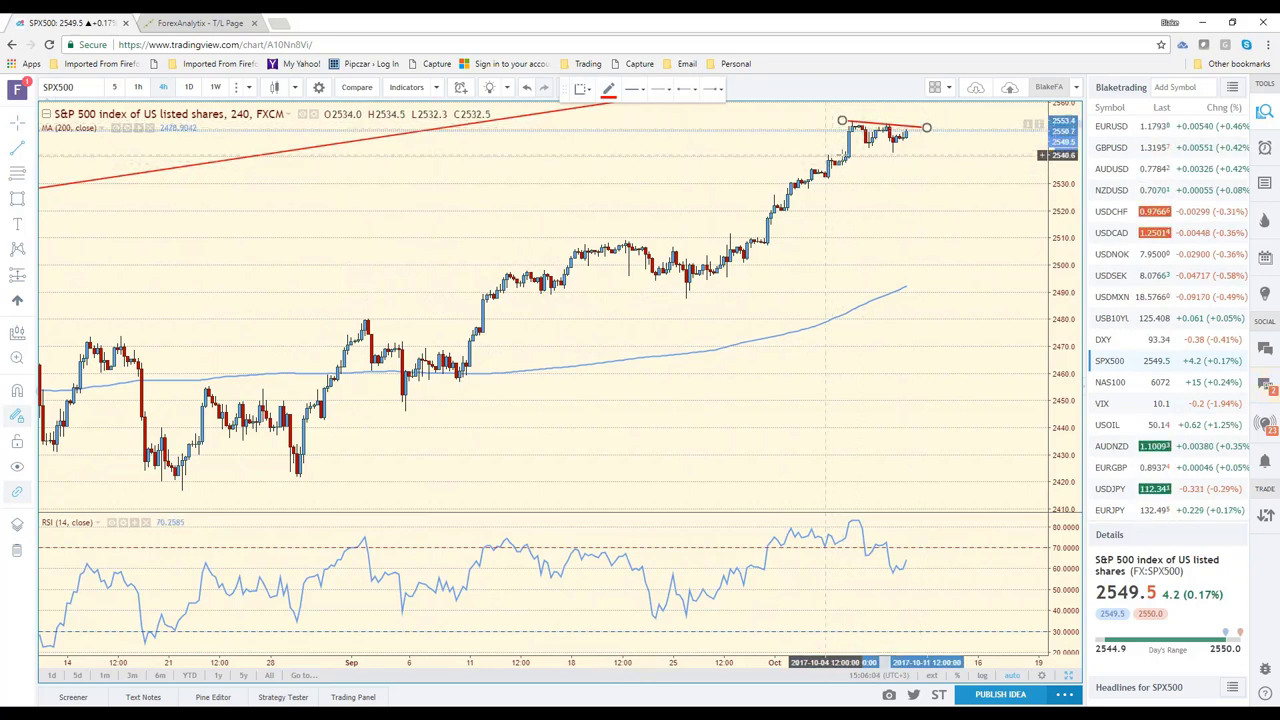
{"action": "left_click", "coordinate": [825, 155]}
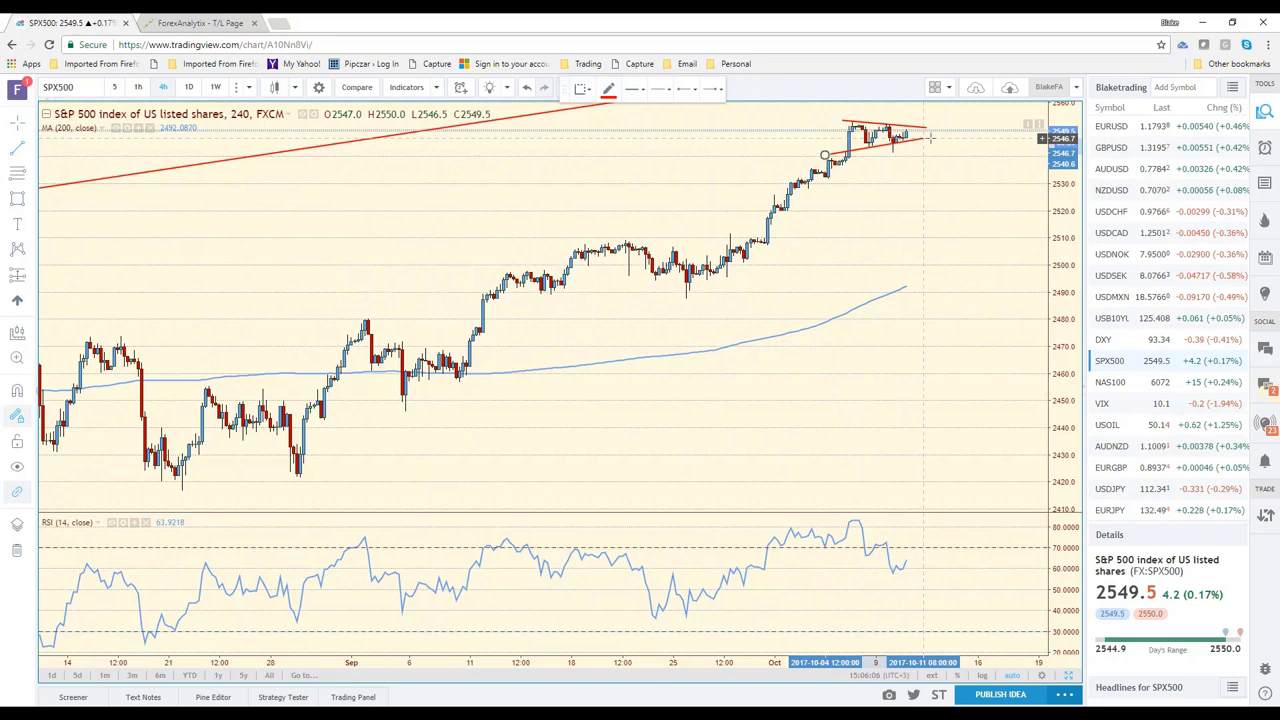
{"action": "left_click", "coordinate": [940, 216]}
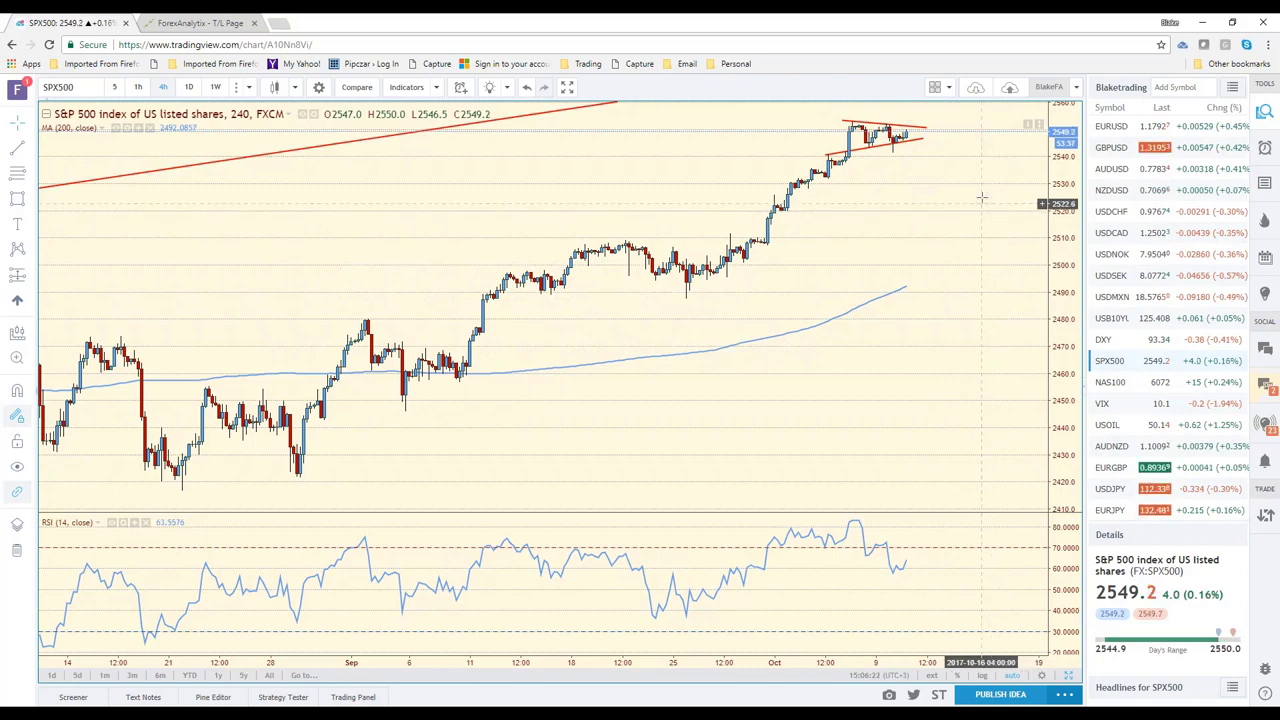
{"action": "left_click", "coordinate": [1105, 148]}
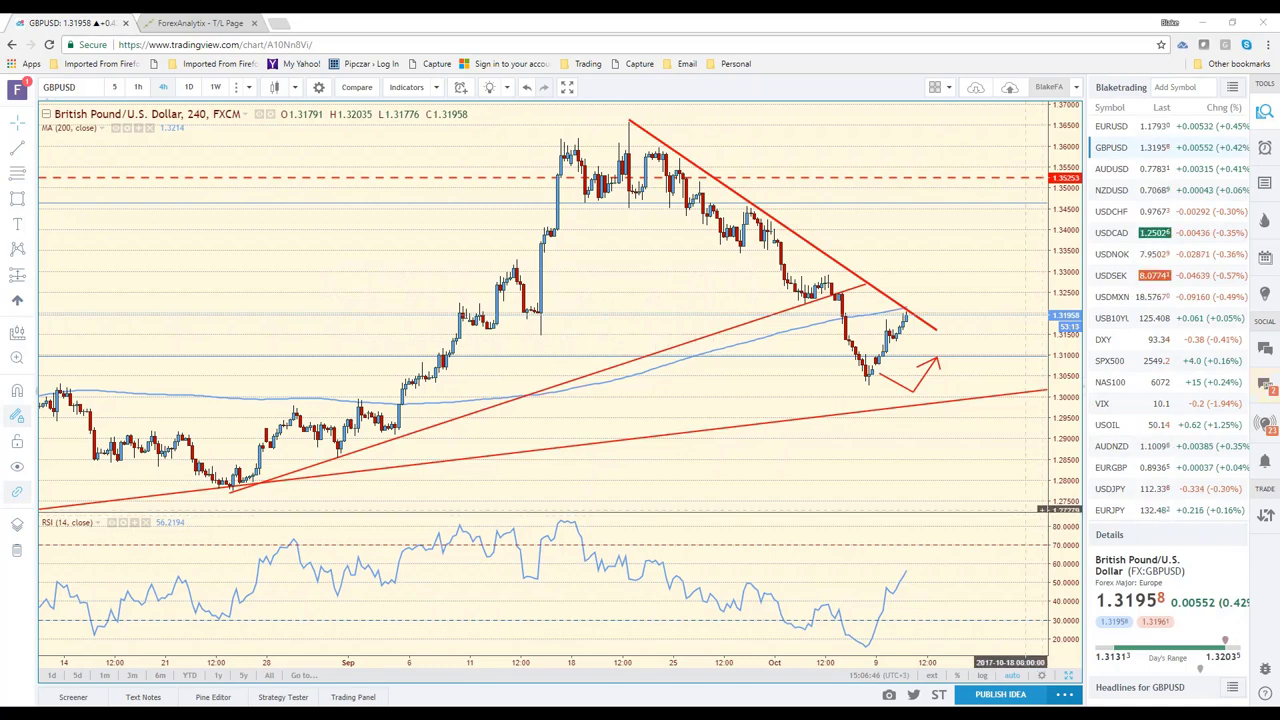
- Zoom out on the GBPUSD 4-hour chart to reveal more price history
{"action": "scroll", "coordinate": [886, 428], "scroll_direction": "down", "scroll_amount": 1}
{"action": "scroll", "coordinate": [886, 428], "scroll_direction": "down", "scroll_amount": 1}
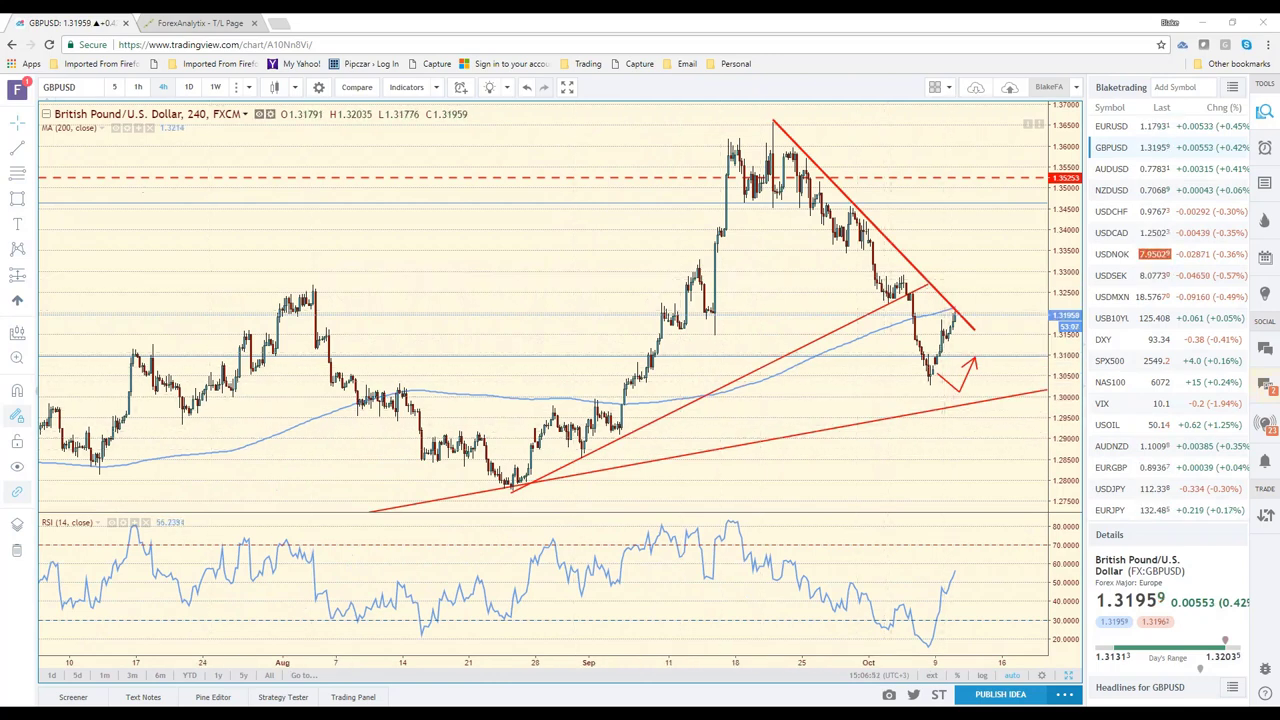
- On daily GBPUSD, draw a trendline from the 2014 high to the September 2017 peak, extended right
{"action": "left_click", "coordinate": [189, 88]}
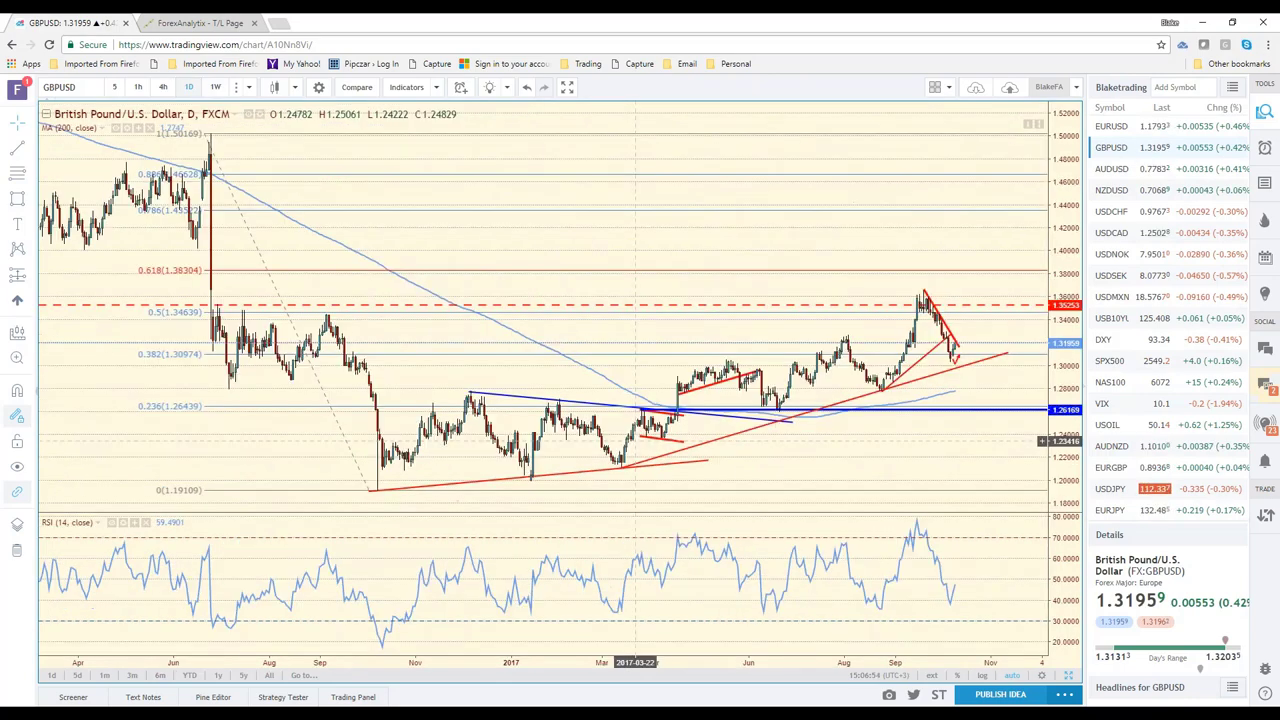
{"action": "scroll", "coordinate": [811, 508], "scroll_direction": "down", "scroll_amount": 5}
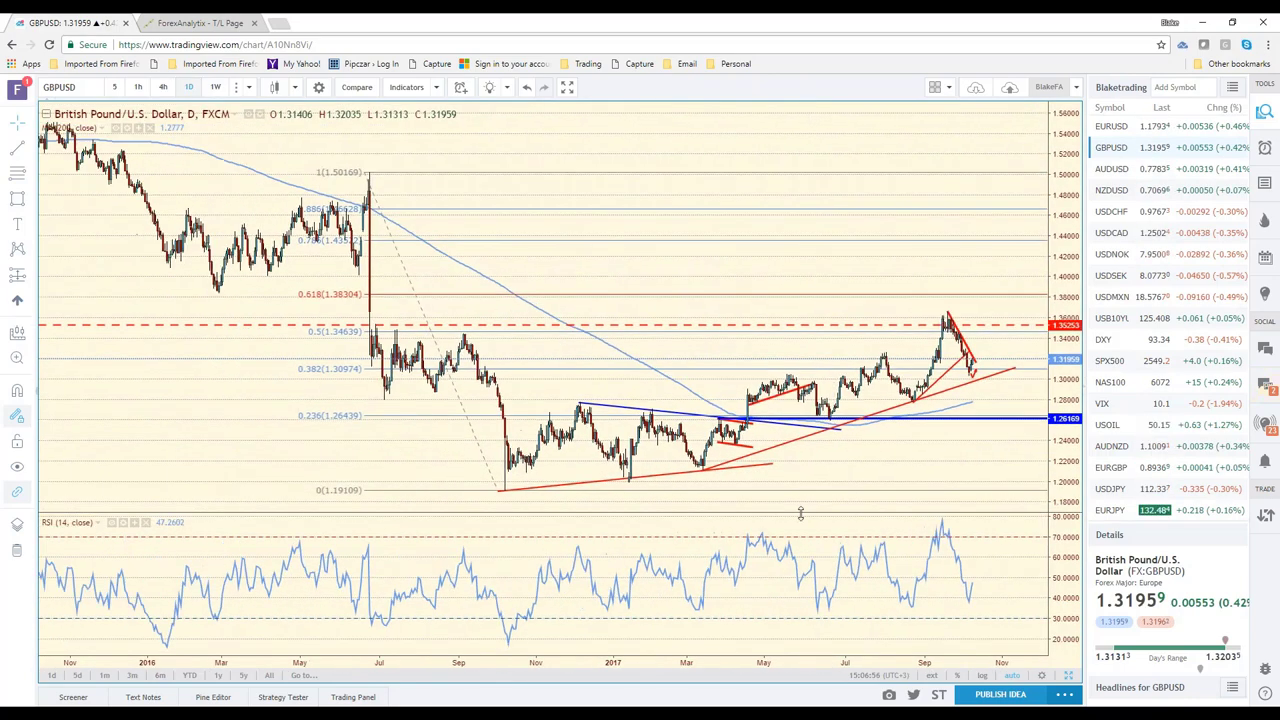
{"action": "scroll", "coordinate": [790, 514], "scroll_direction": "down", "scroll_amount": 5}
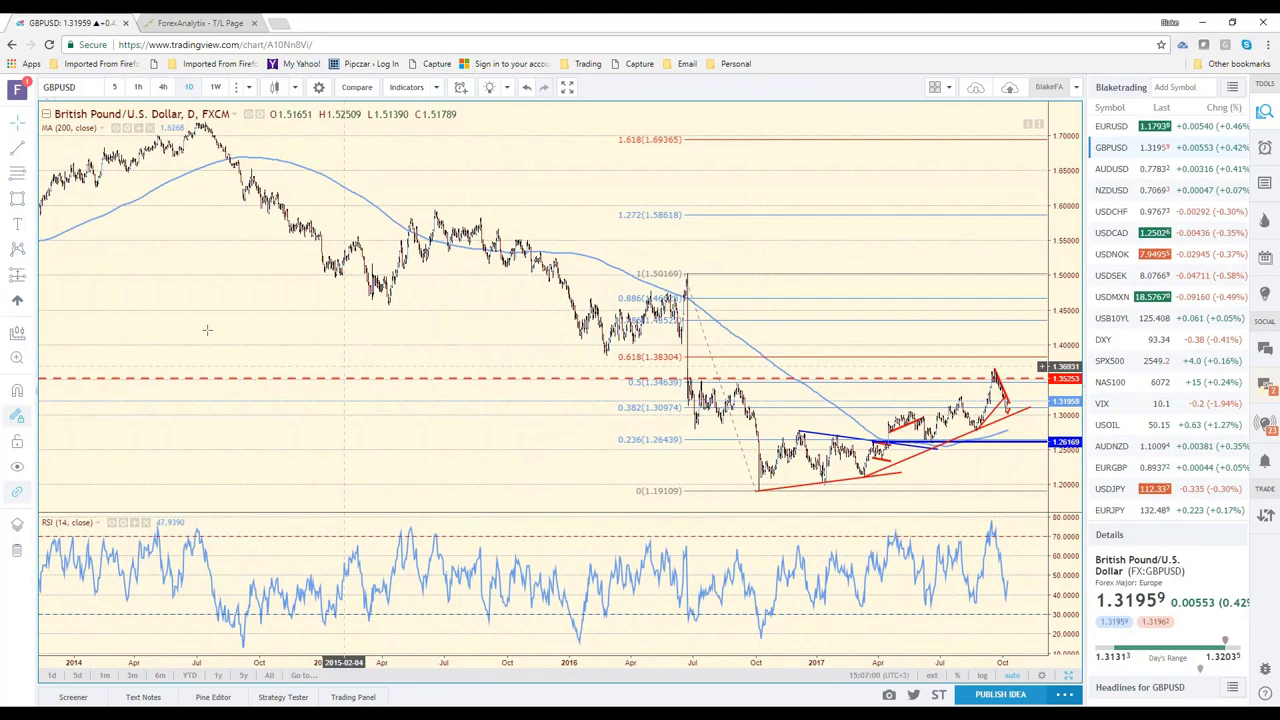
{"action": "left_click", "coordinate": [205, 121]}
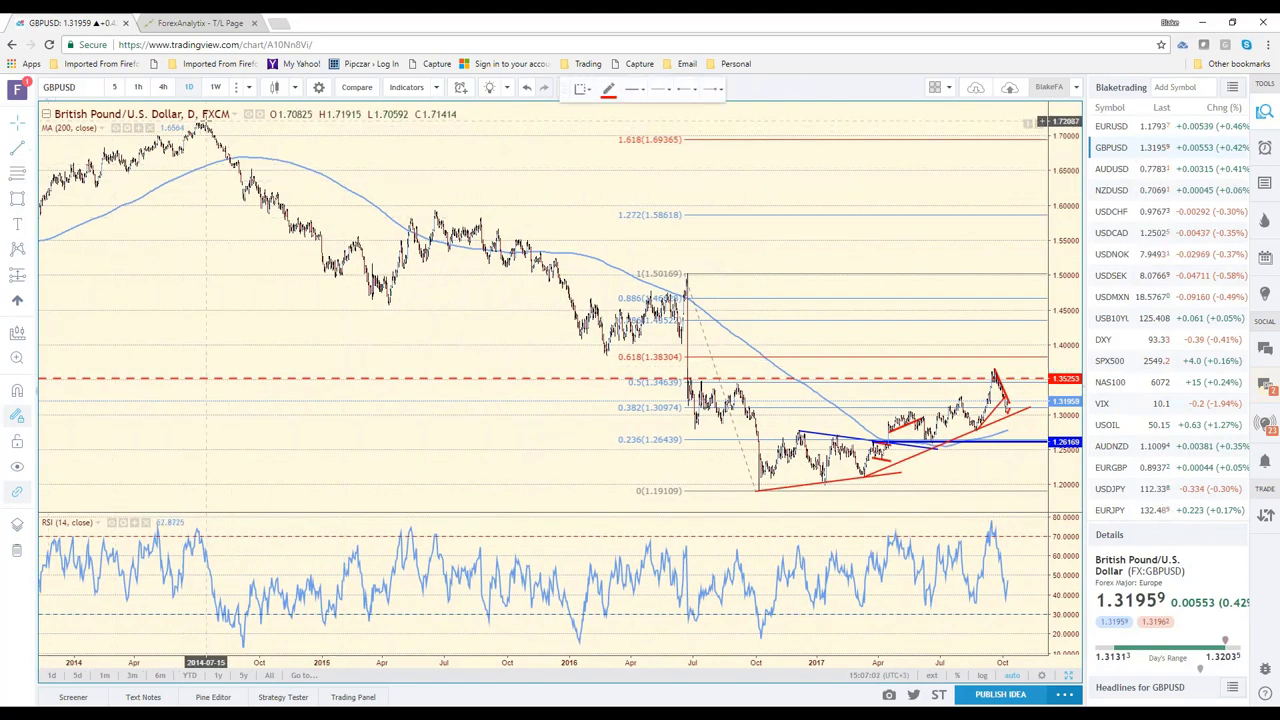
{"action": "left_click", "coordinate": [798, 345]}
{"action": "left_click_drag", "start_coordinate": [798, 345], "coordinate": [1032, 381]}
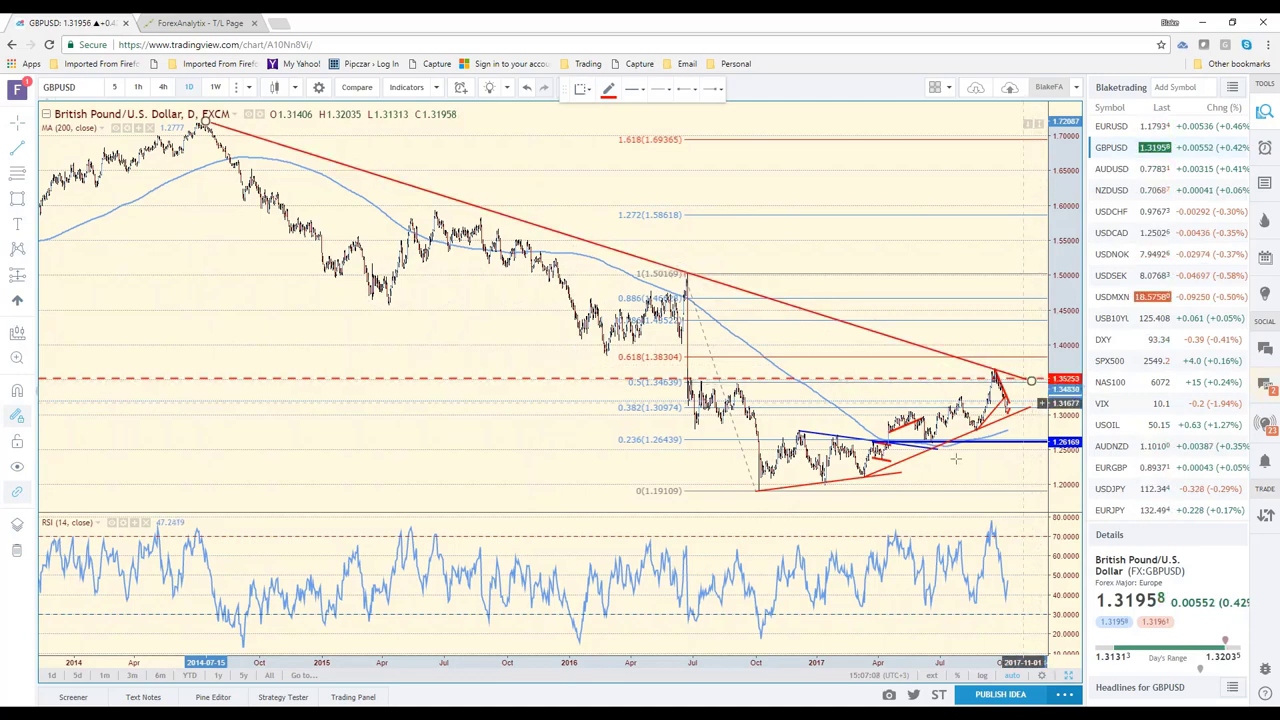
{"action": "scroll", "coordinate": [955, 458], "scroll_direction": "up", "scroll_amount": 5}
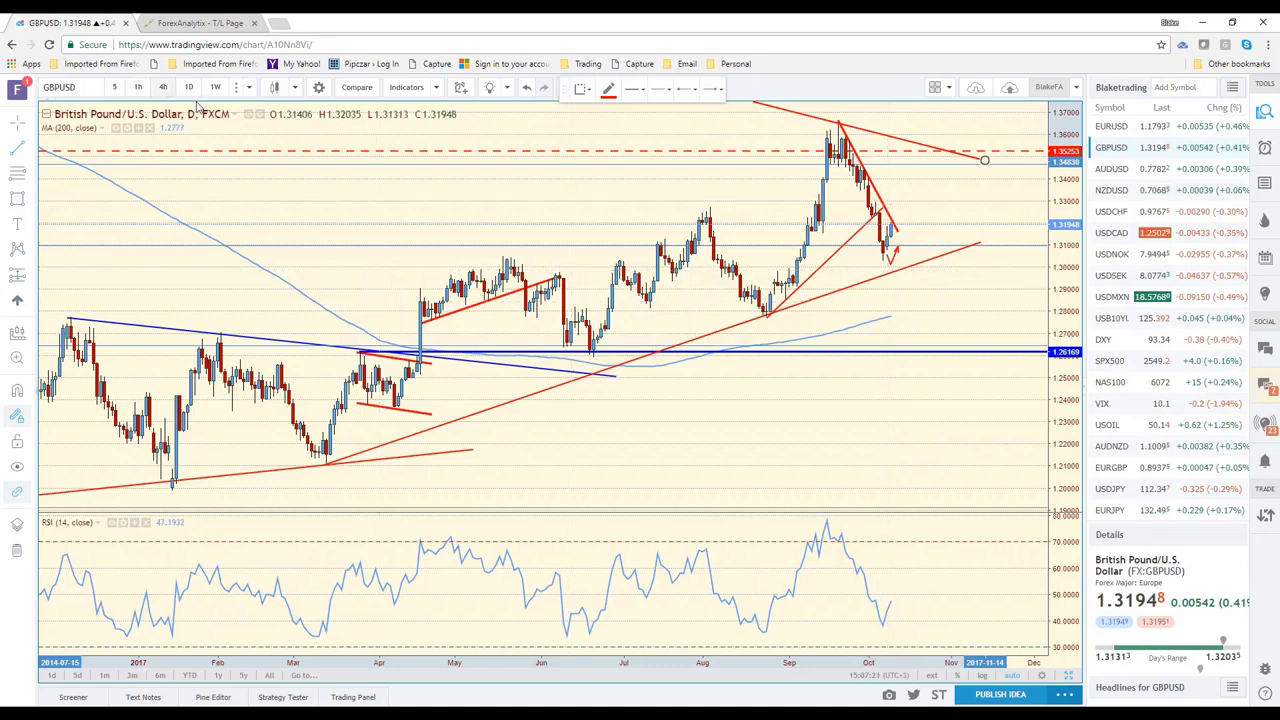
- On 4-hour GBPUSD, draw a horizontal level near 1.324 and an upward projection to about 1.34
{"action": "left_click", "coordinate": [163, 87]}
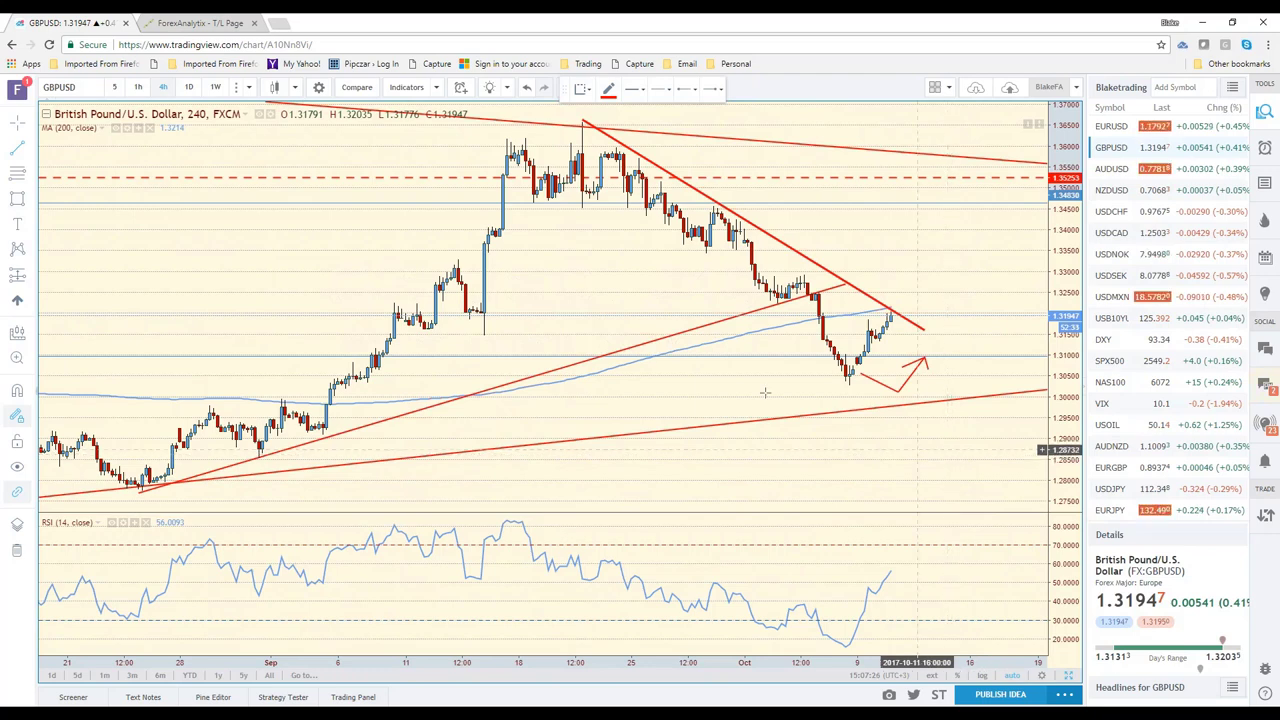
{"action": "left_click", "coordinate": [16, 150]}
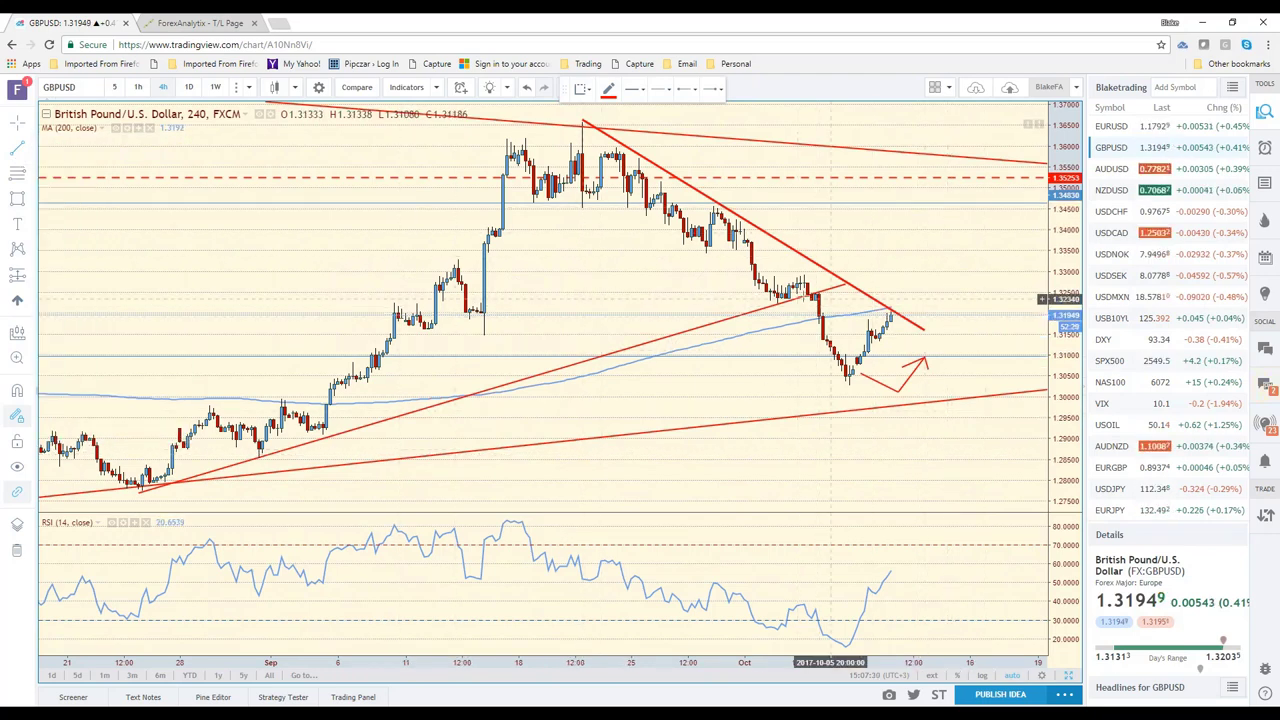
{"action": "left_click", "coordinate": [778, 301]}
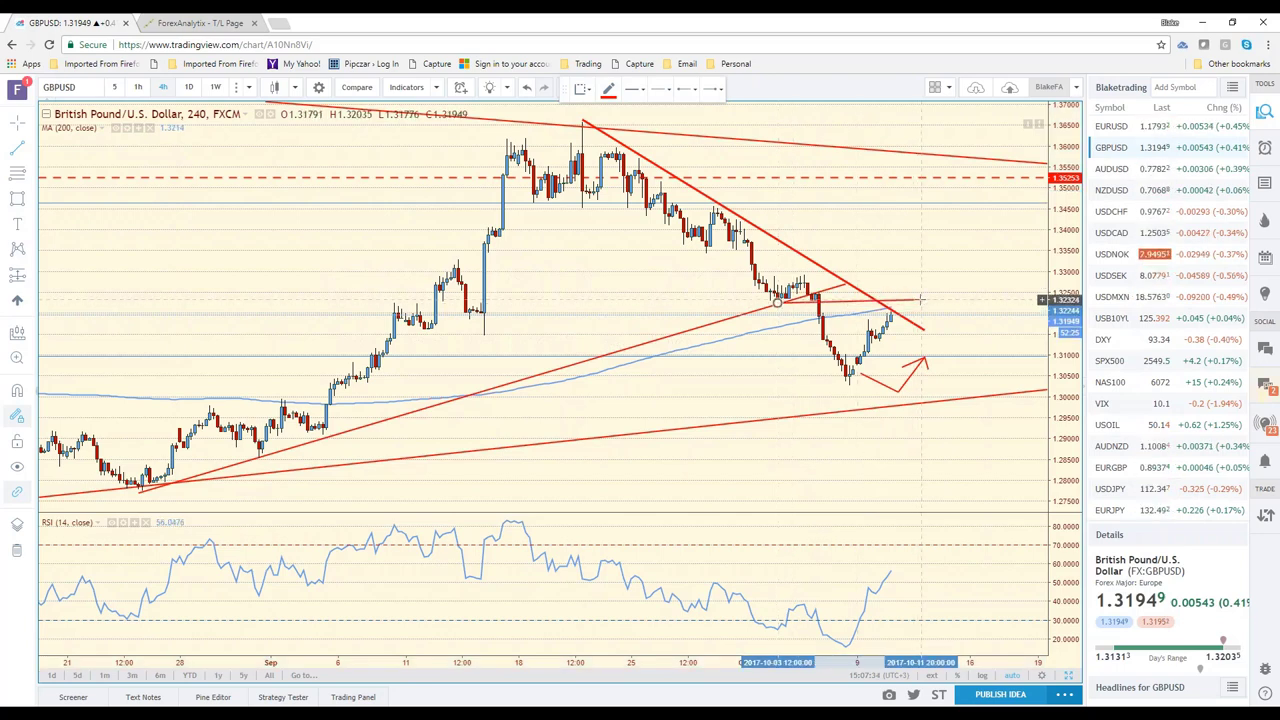
{"action": "left_click", "coordinate": [920, 299]}
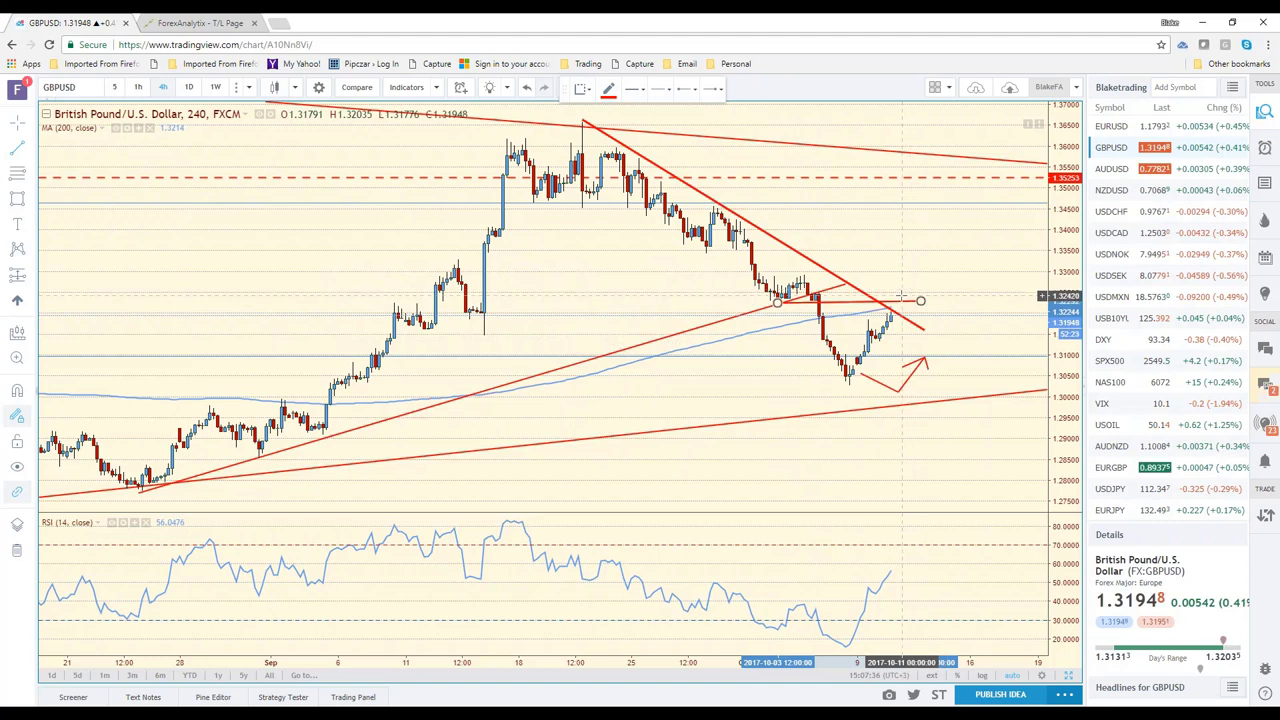
{"action": "left_click", "coordinate": [901, 295]}
{"action": "left_click", "coordinate": [944, 224]}
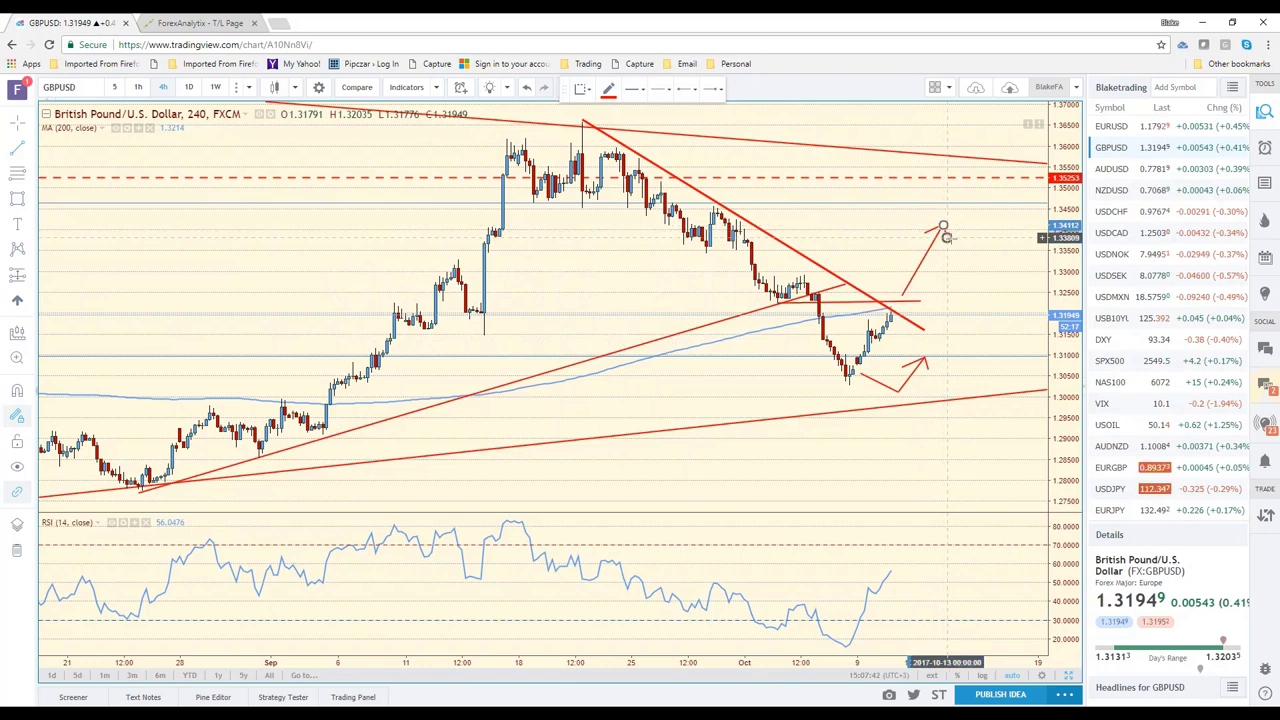
{"action": "left_click", "coordinate": [972, 290]}
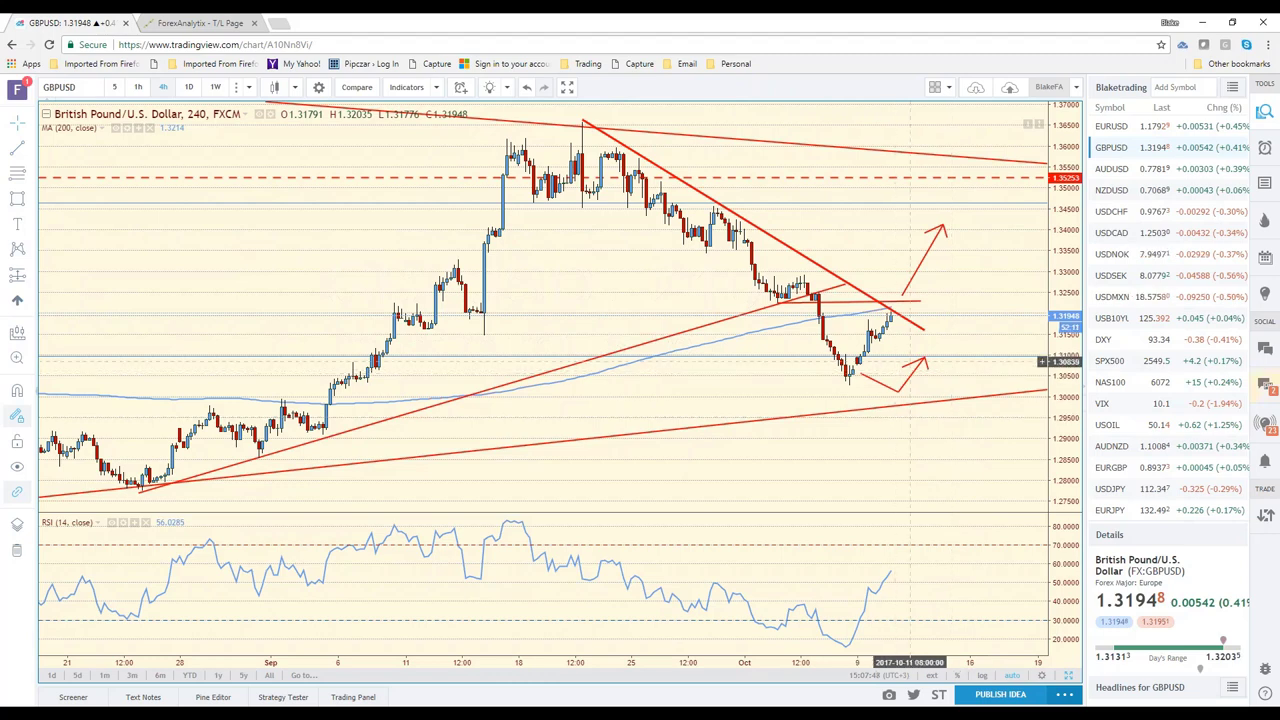
- Reshape the lower V arrow so its down leg drops steeper toward about 1.30
{"action": "left_click", "coordinate": [871, 384]}
{"action": "left_click", "coordinate": [878, 389]}
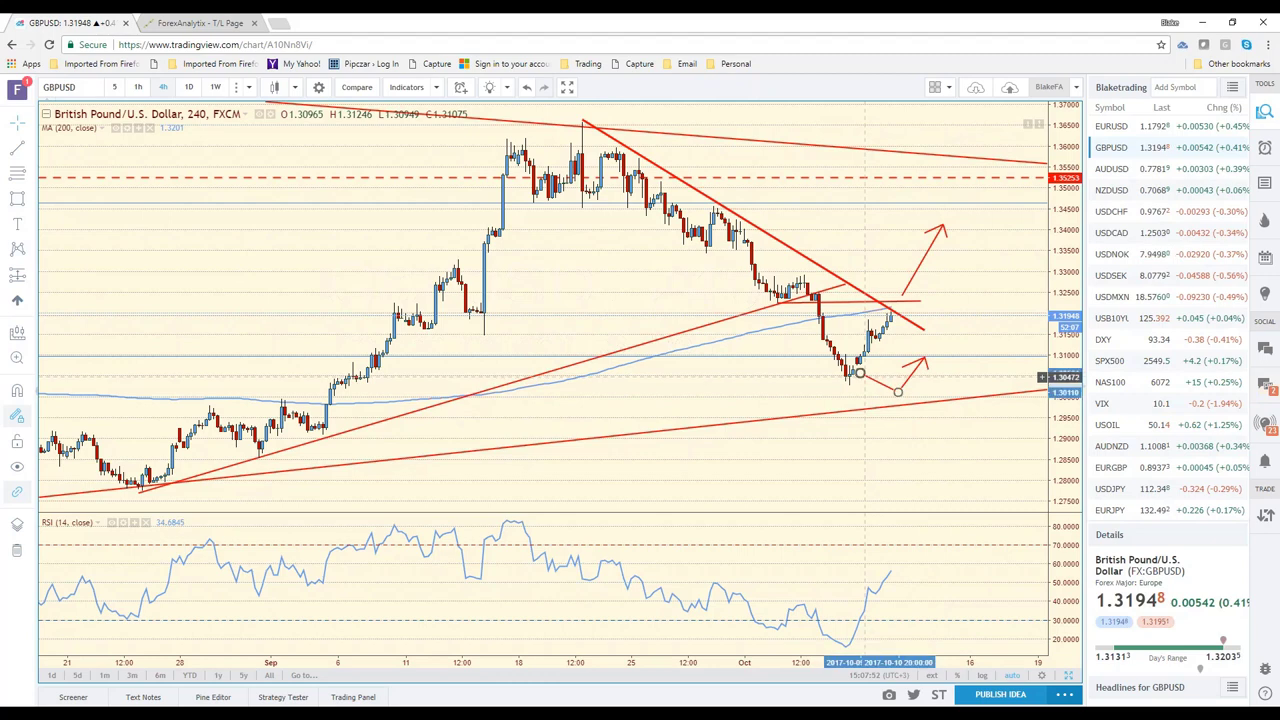
{"action": "left_click_drag", "start_coordinate": [865, 375], "coordinate": [885, 353]}
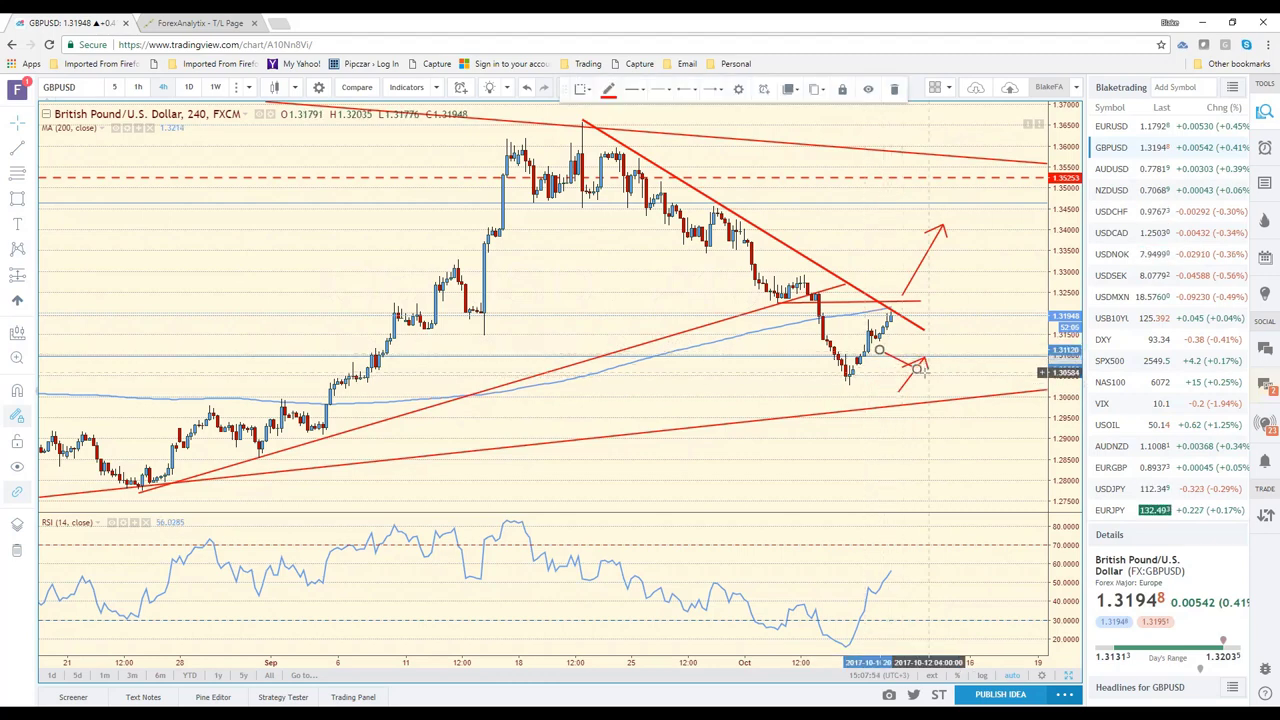
{"action": "left_click_drag", "start_coordinate": [898, 392], "coordinate": [900, 339]}
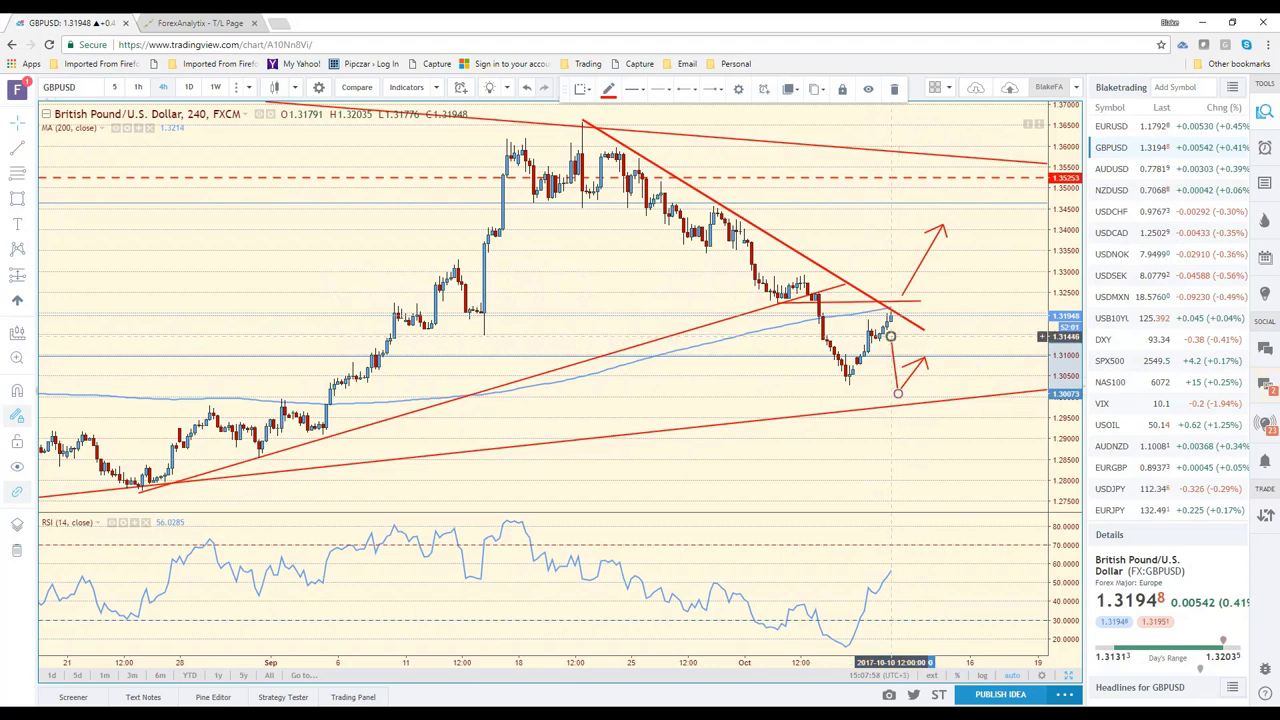